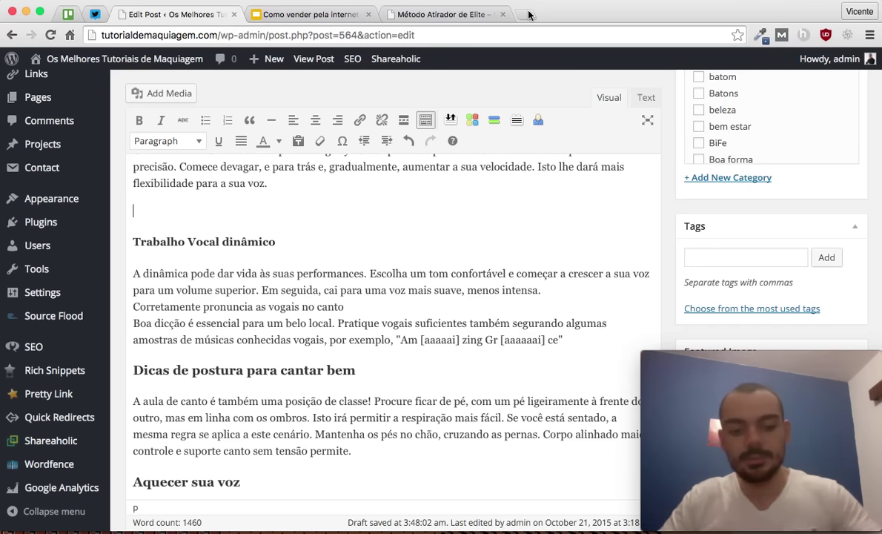
# Search Google for "cantar" in a new tab and open the microphone picture in the image results
pyautogui.click(527, 14)
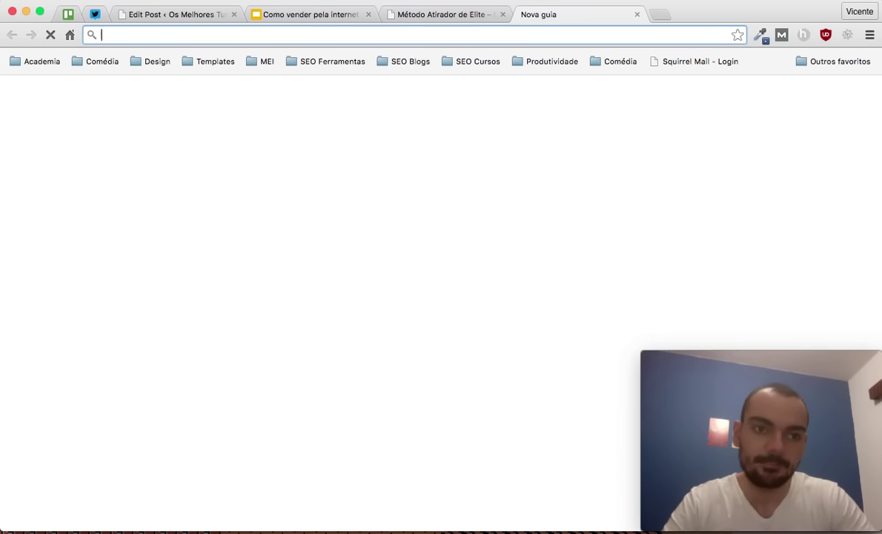
pyautogui.write('cantar')
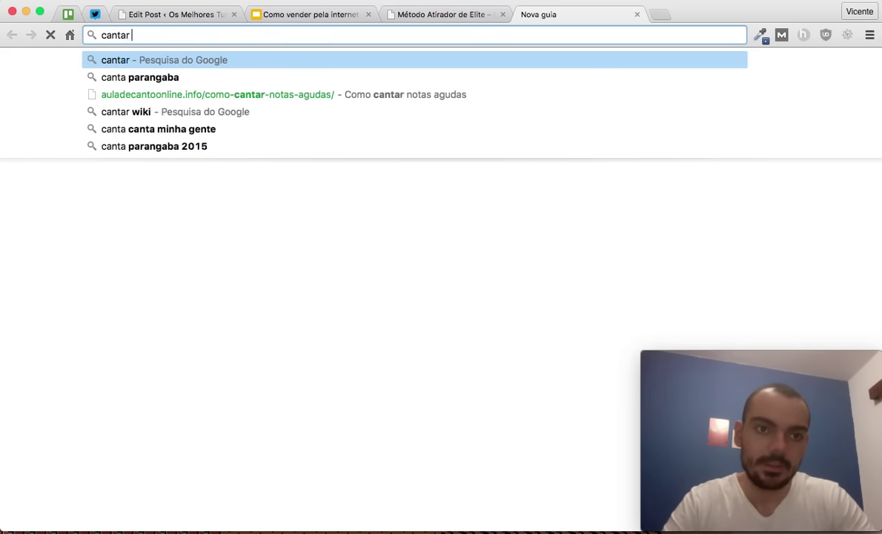
pyautogui.press('Return')
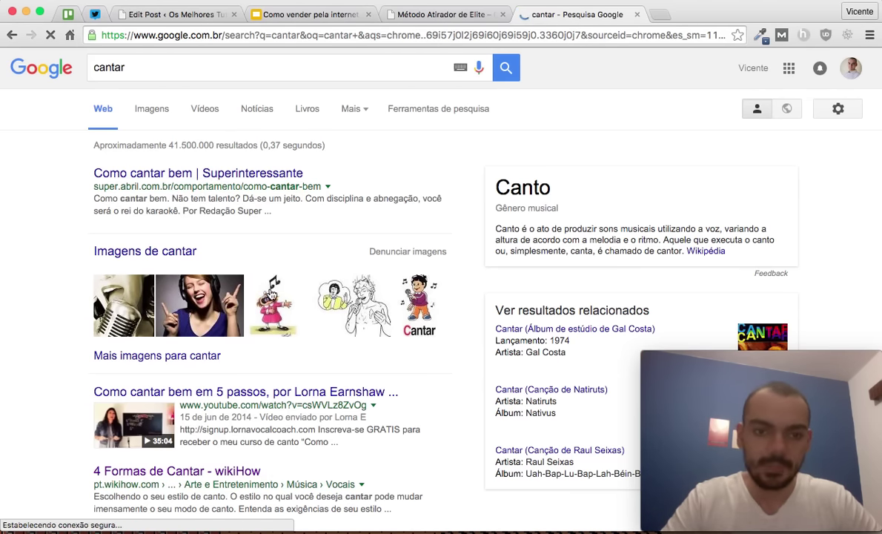
pyautogui.click(323, 269)
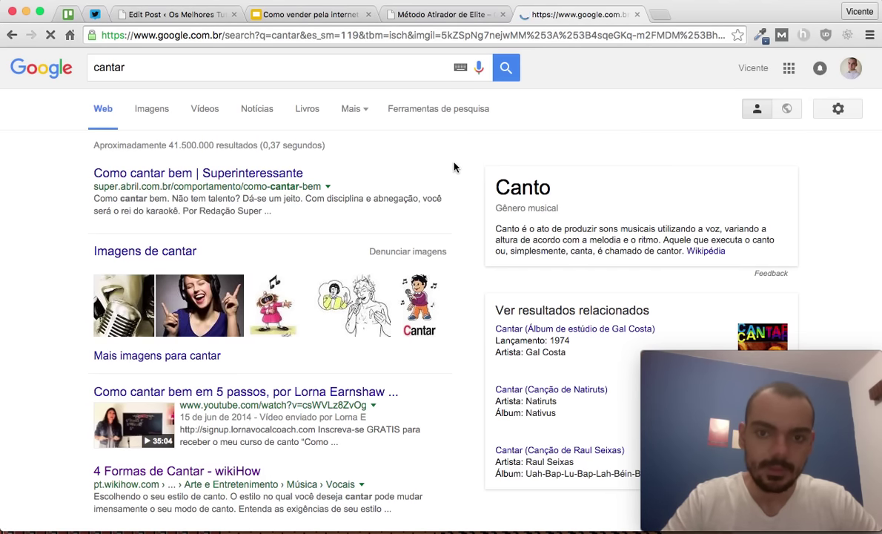
# Return to the WordPress post and place the cursor at the end of the "Aquecer sua voz" paragraph
pyautogui.click(180, 14)
pyautogui.scroll(-2, 299, 334)
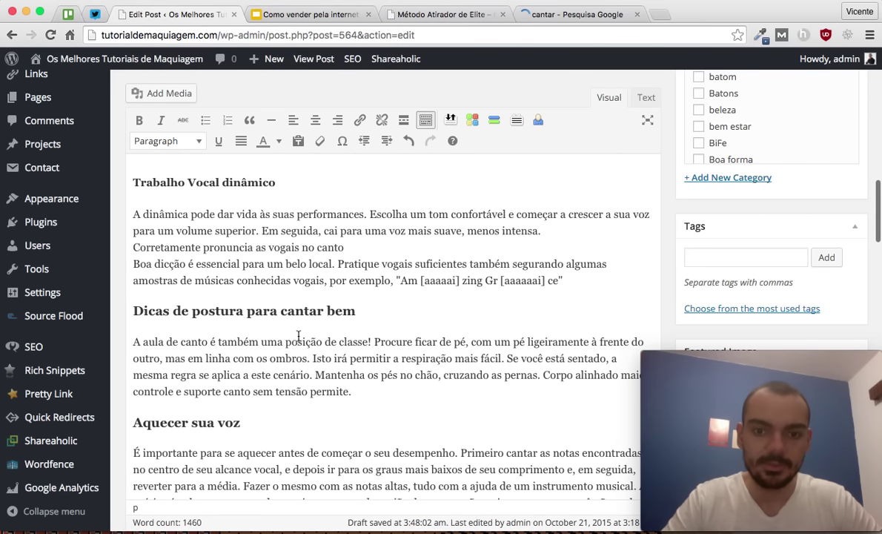
pyautogui.scroll(-3, 349, 378)
pyautogui.scroll(-1, 350, 378)
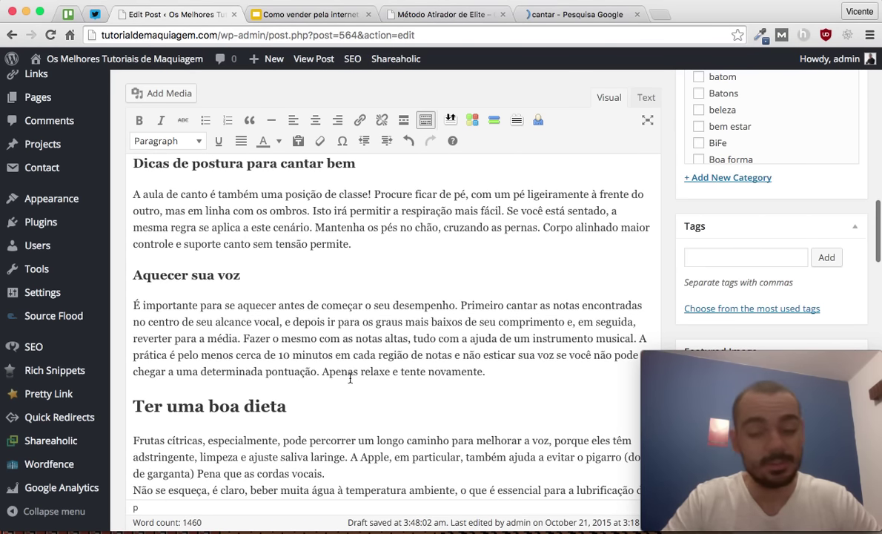
pyautogui.scroll(-1, 350, 378)
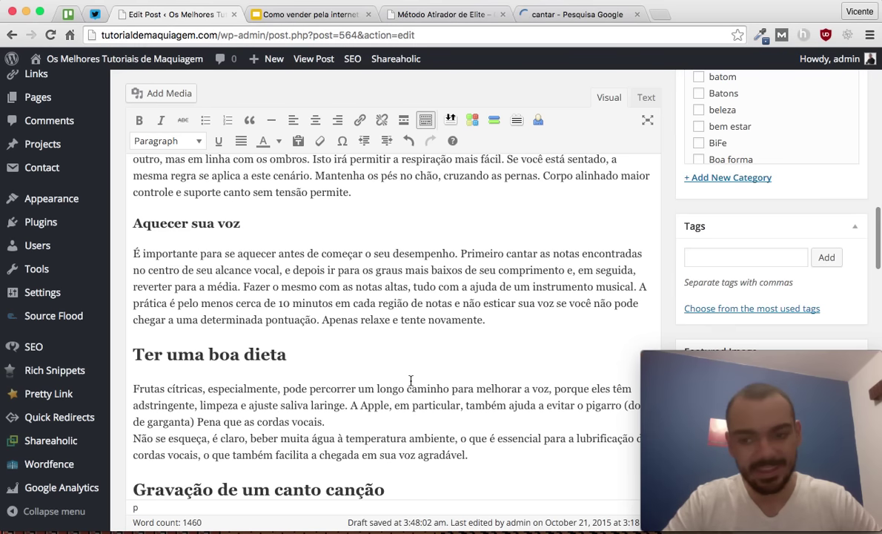
pyautogui.click(524, 324)
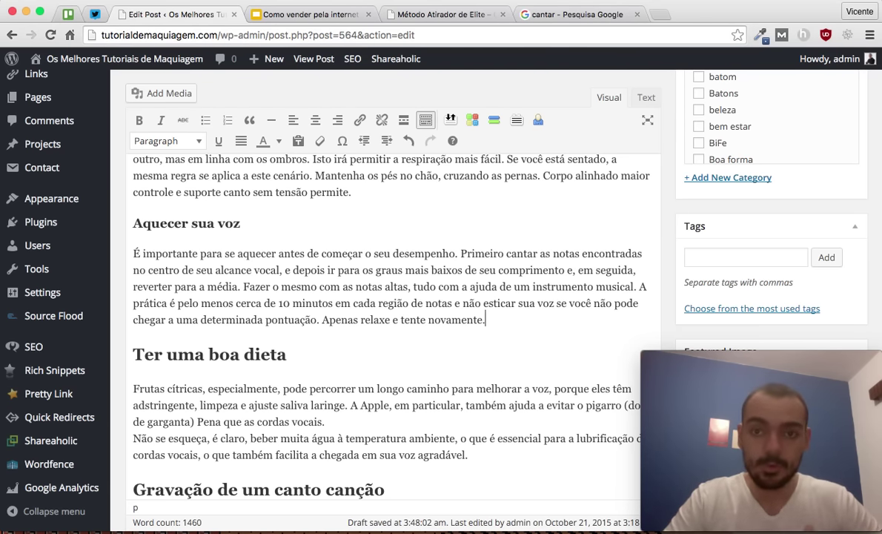
# Save the microphone picture from the Google image results to the desktop (Mesa) as cantando-275x300
pyautogui.click(601, 16)
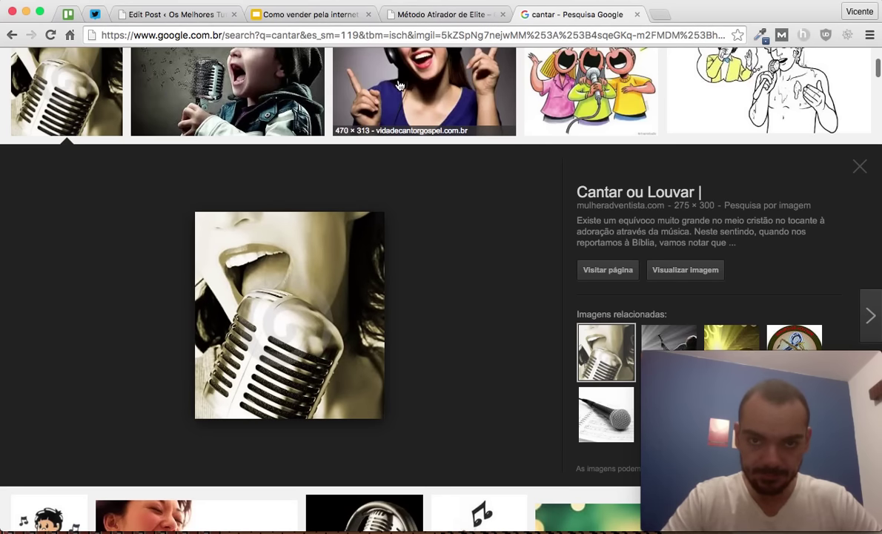
pyautogui.rightClick(308, 235)
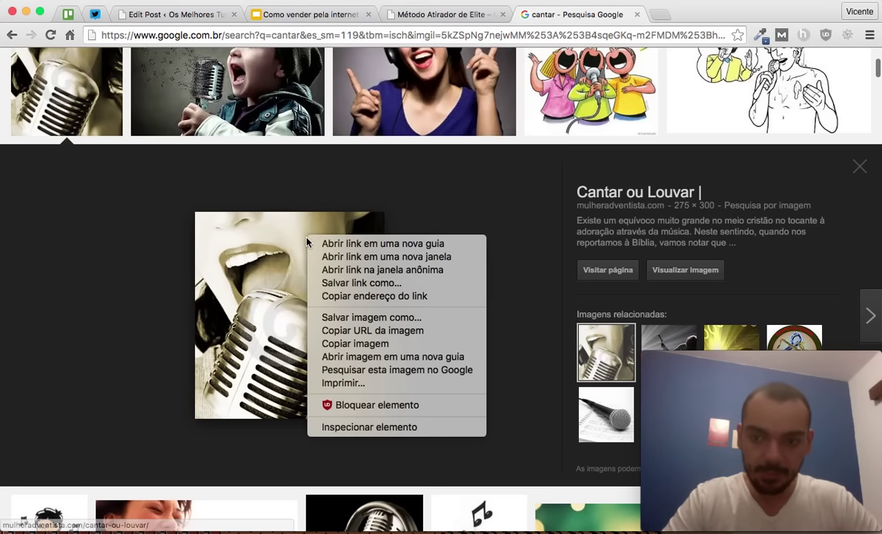
pyautogui.click(335, 317)
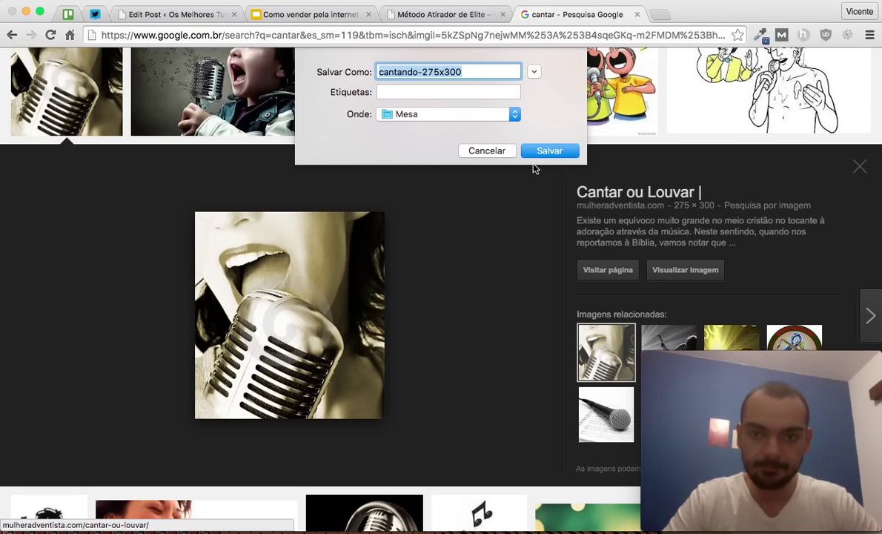
pyautogui.click(549, 150)
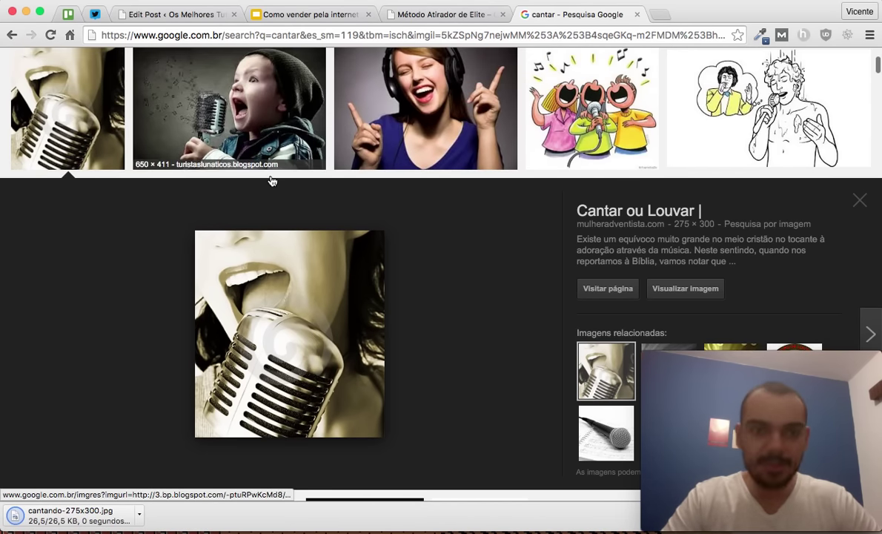
# Add an empty paragraph after the "Aquecer sua voz" text in the post and upload cantando-275x300.jpg to the media library
pyautogui.click(202, 15)
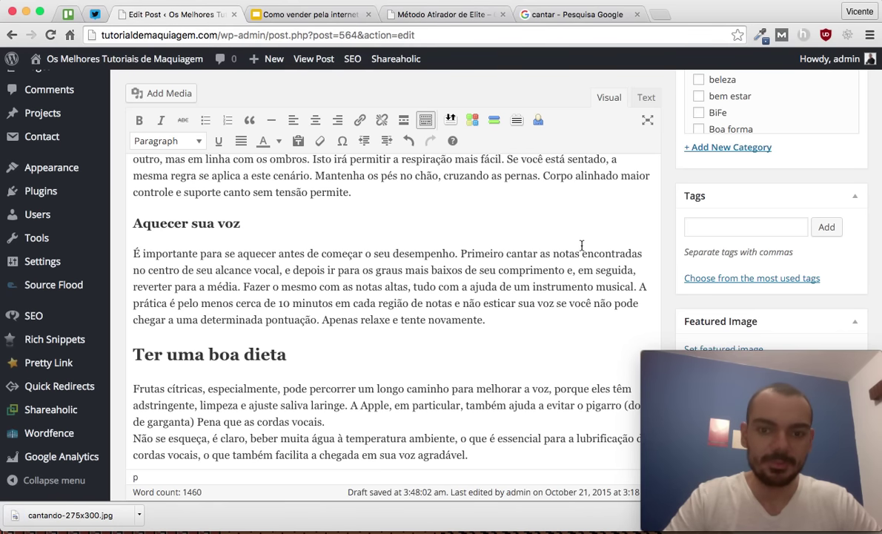
pyautogui.press('Return')
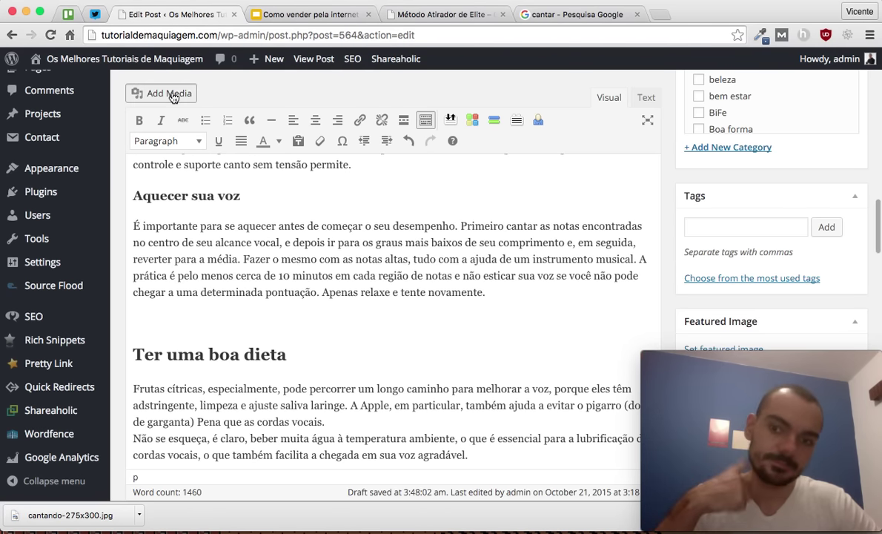
pyautogui.click(169, 95)
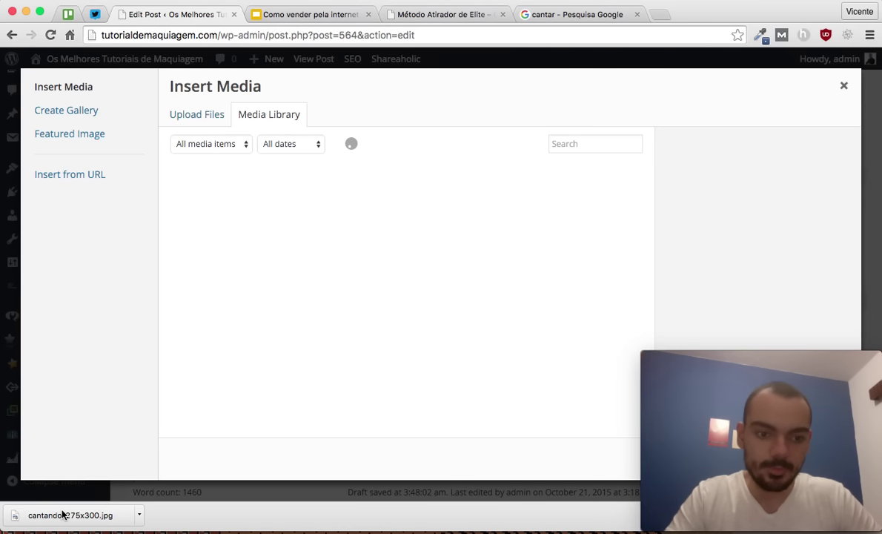
pyautogui.moveTo(63, 514); pyautogui.dragTo(235, 261)
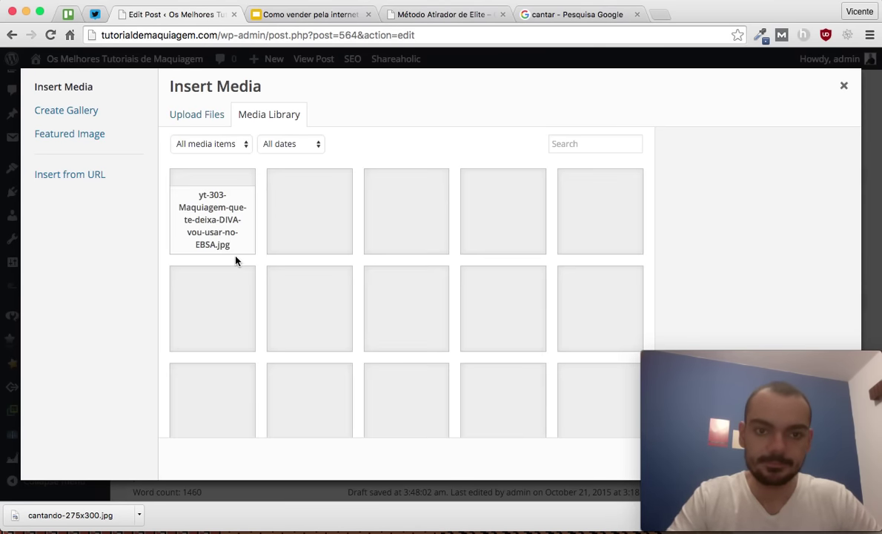
pyautogui.moveTo(84, 517); pyautogui.dragTo(296, 296)
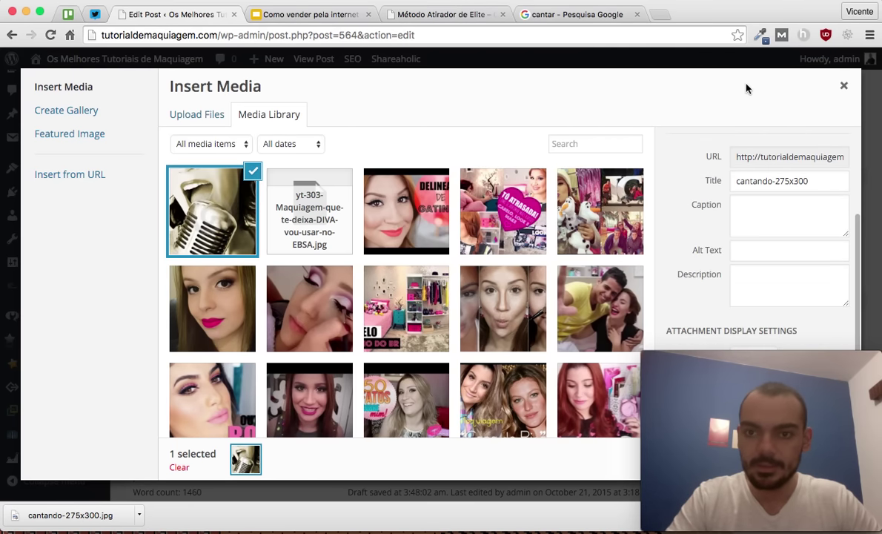
# Set the uploaded microphone image's title to "aula de canto online"
pyautogui.tripleClick(763, 187)
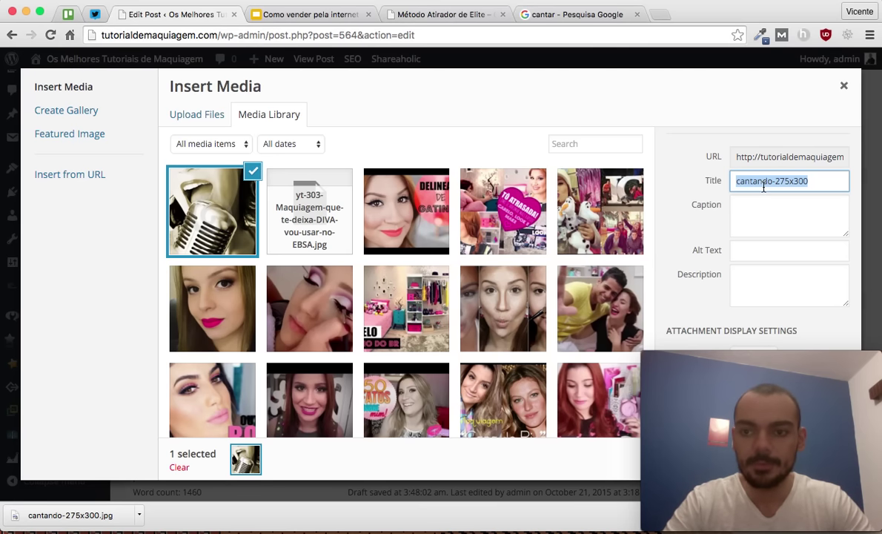
pyautogui.write('aula')
pyautogui.press('BackSpace')
pyautogui.press('BackSpace')
pyautogui.write('a de c')
pyautogui.press('BackSpace')
pyautogui.press('BackSpace')
pyautogui.press('BackSpace')
pyautogui.press('BackSpace')
pyautogui.press('BackSpace')
pyautogui.press('BackSpace')
pyautogui.write('la de canto online')
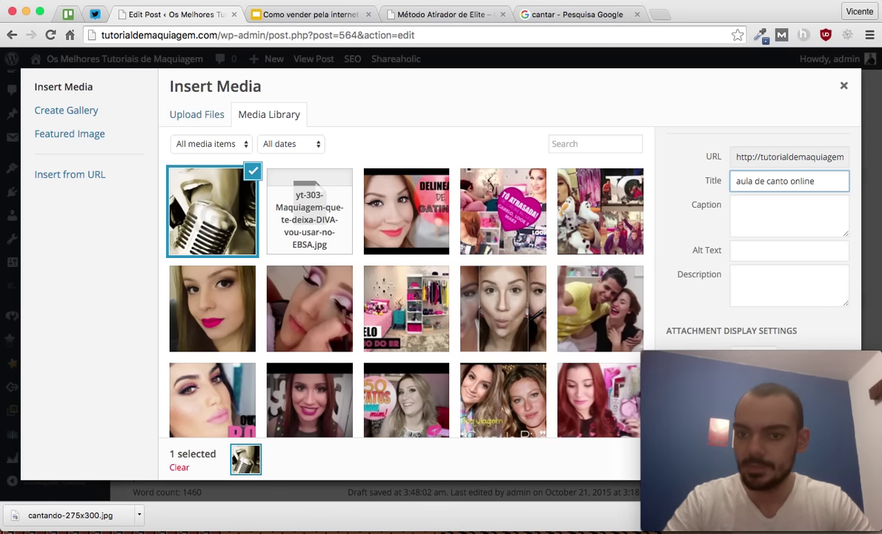
pyautogui.press('Tab')
# Set the microphone image's alt text to "aula de canto gratis"
pyautogui.click(774, 253)
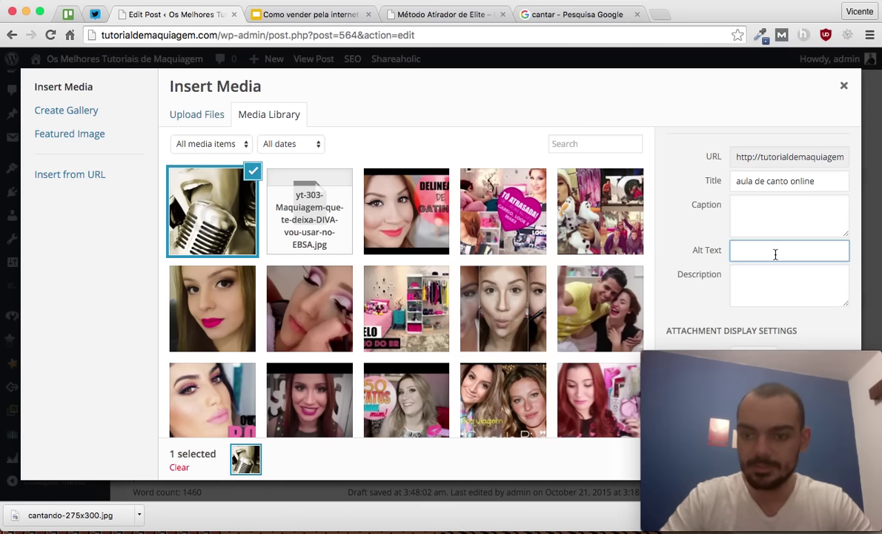
pyautogui.write('alu')
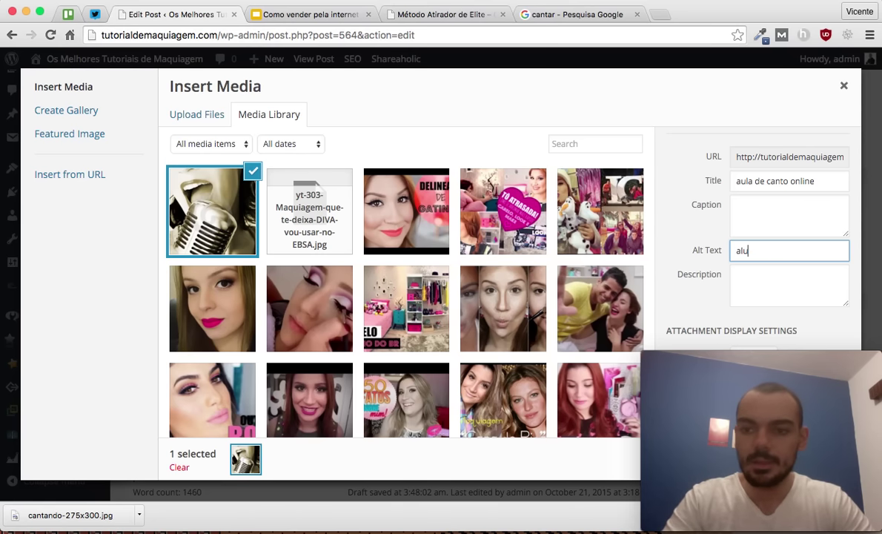
pyautogui.press('BackSpace')
pyautogui.press('BackSpace')
pyautogui.write('ula de canto g')
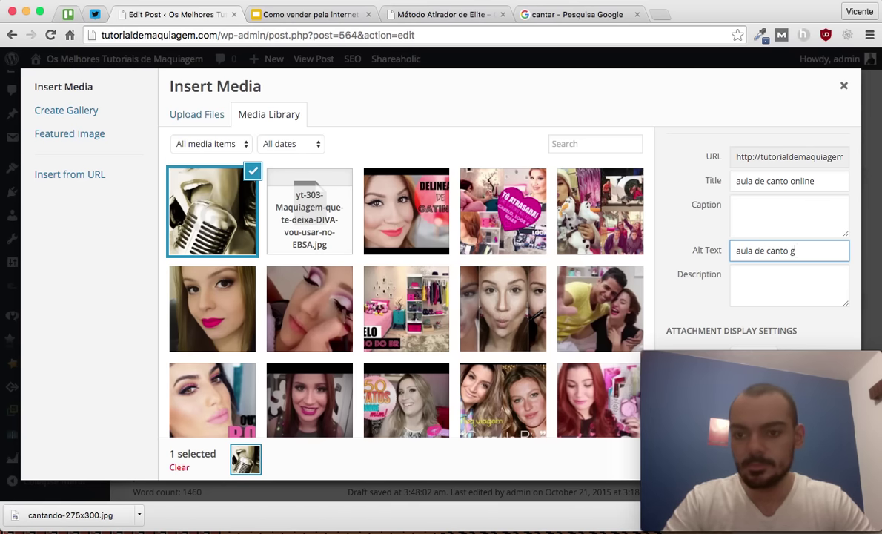
pyautogui.write('ratis')
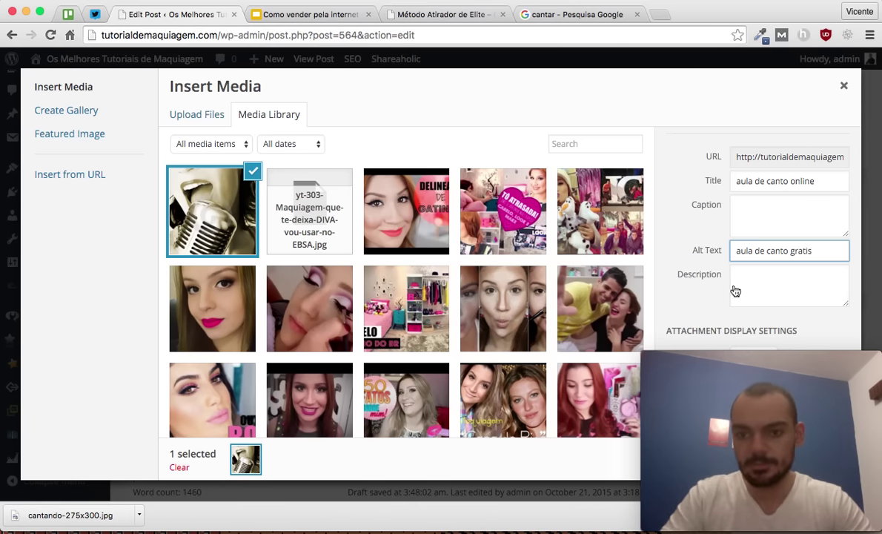
# Insert the microphone image, centred at full size, into the empty paragraph below the "Aquecer sua voz" text
pyautogui.scroll(-1, 735, 291)
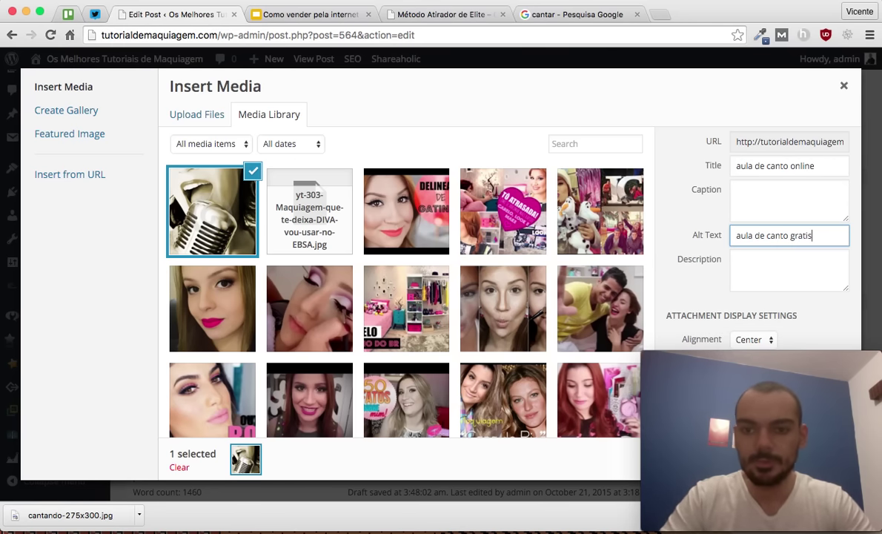
pyautogui.moveTo(741, 363); pyautogui.dragTo(588, 359)
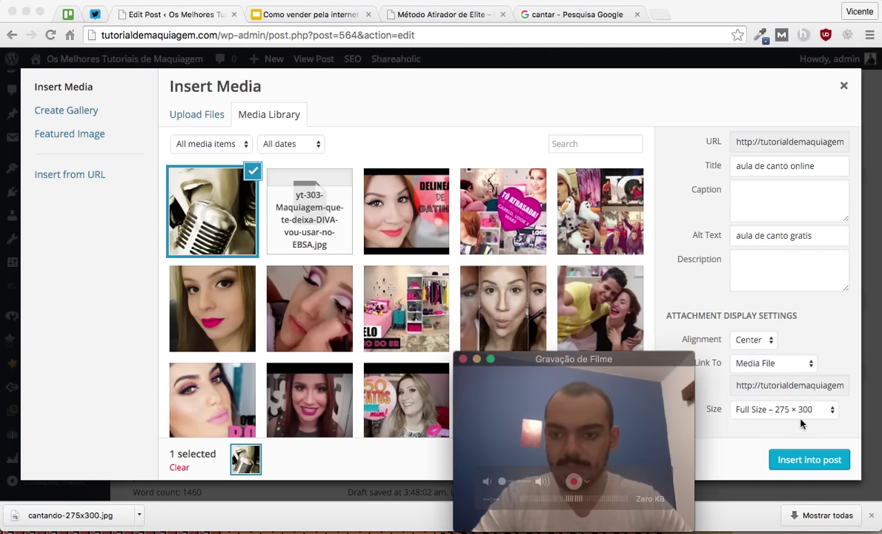
pyautogui.click(807, 460)
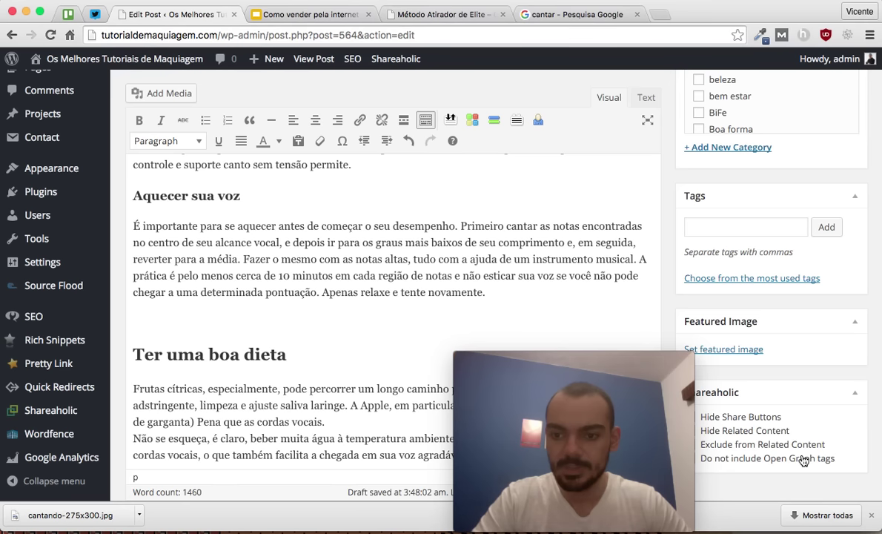
pyautogui.moveTo(656, 365); pyautogui.dragTo(845, 362)
pyautogui.click(589, 351)
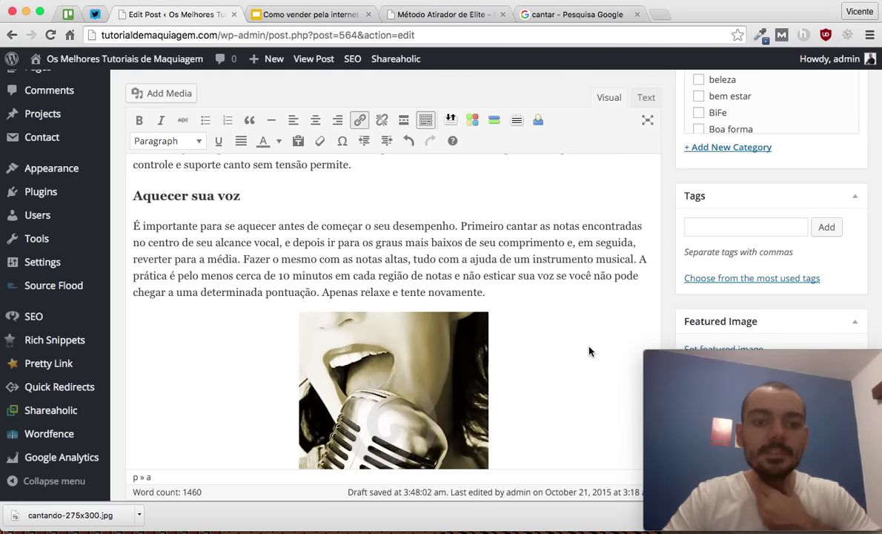
# Check the alternative text in the inserted microphone image's details and close them without changes
pyautogui.click(406, 345)
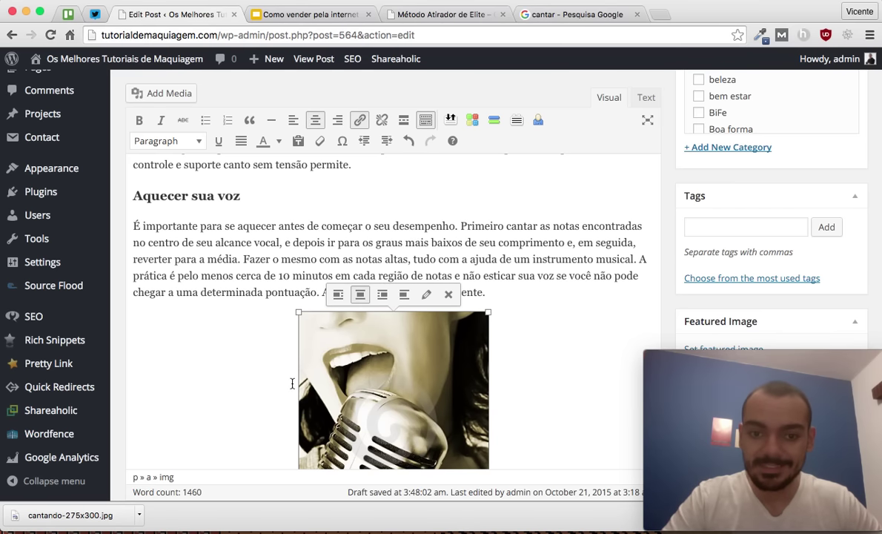
pyautogui.click(425, 295)
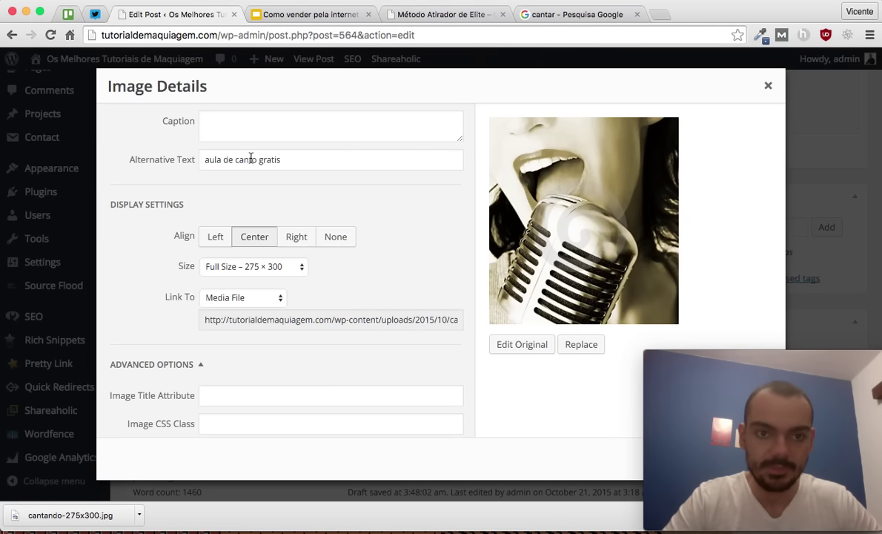
pyautogui.click(282, 159)
pyautogui.moveTo(286, 159); pyautogui.dragTo(191, 159)
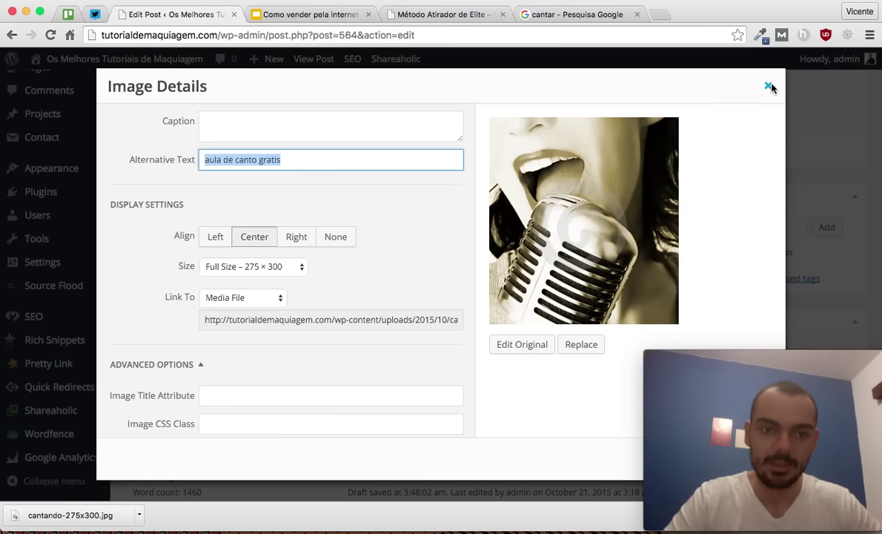
pyautogui.click(311, 162)
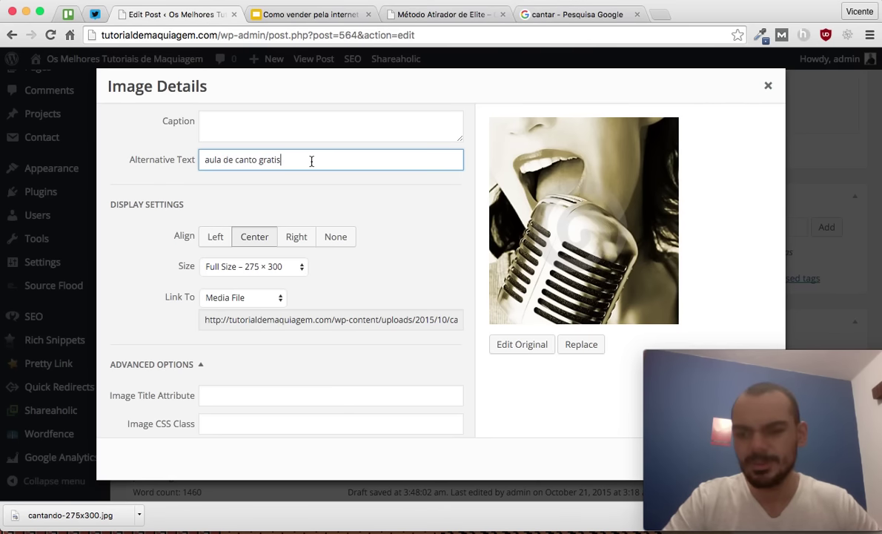
pyautogui.click(767, 83)
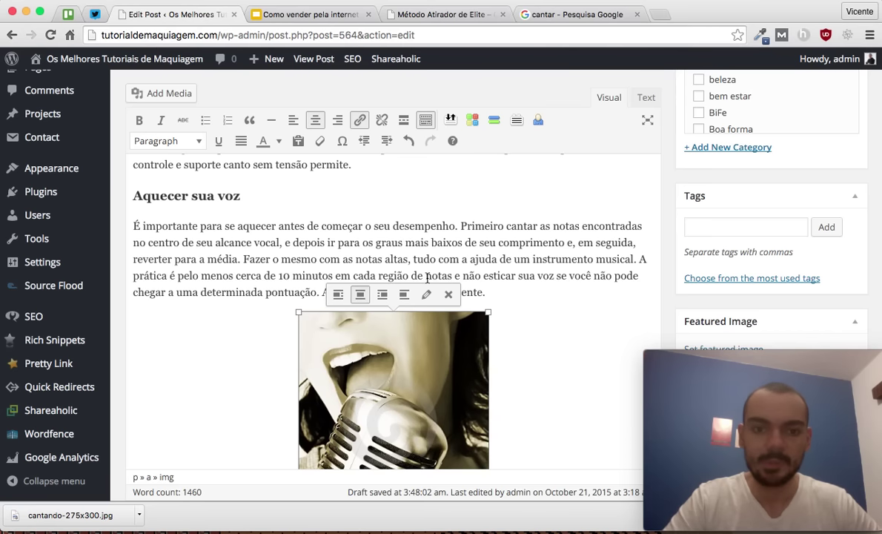
# Add an empty paragraph after the "Ter uma boa dieta" text and return to the Google image results for "cantar"
pyautogui.click(578, 258)
pyautogui.scroll(-5, 579, 258)
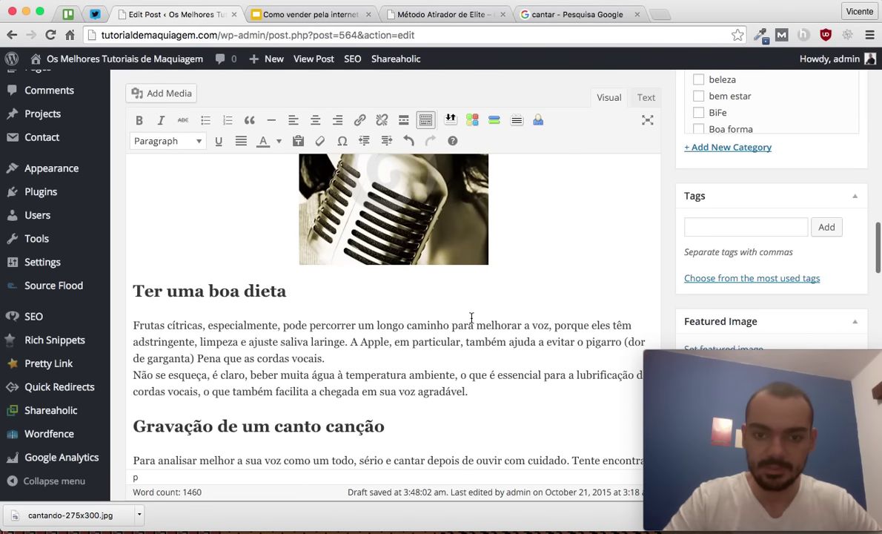
pyautogui.click(483, 399)
pyautogui.press('Return')
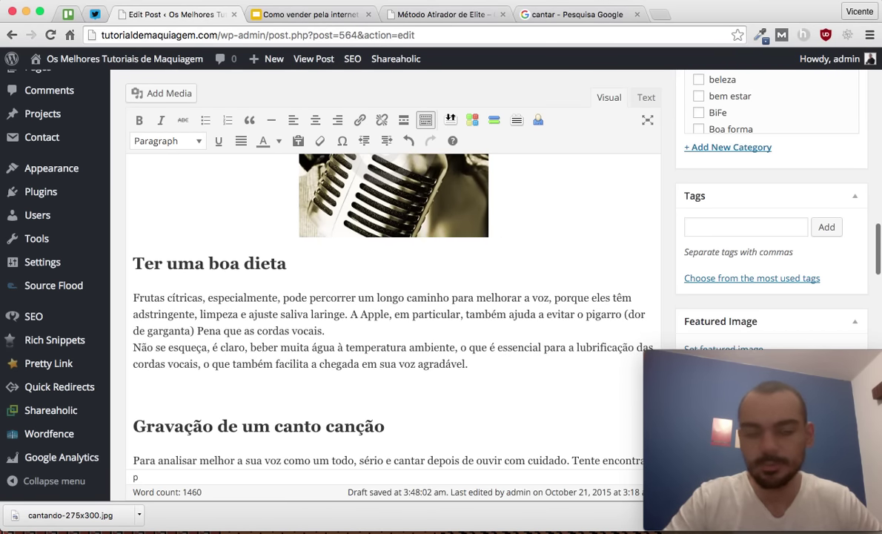
pyautogui.click(530, 15)
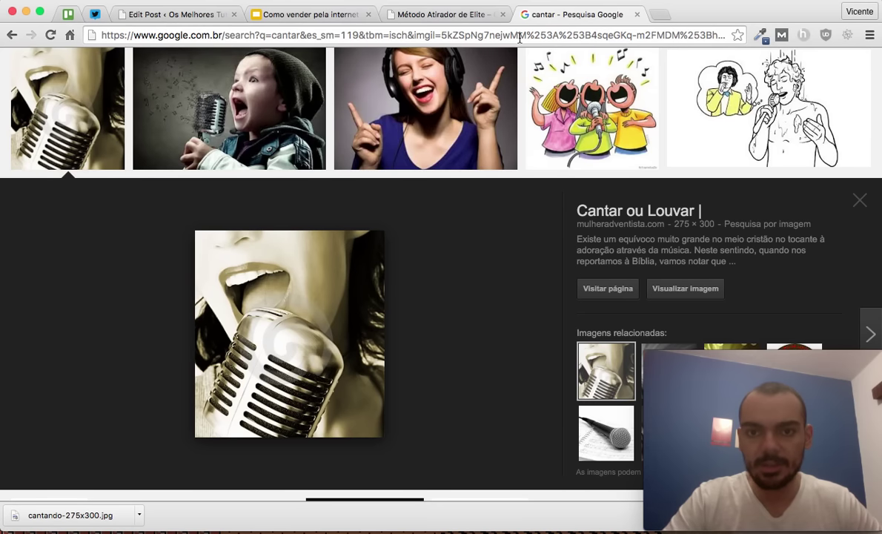
pyautogui.click(519, 37)
pyautogui.write('your')
pyautogui.press('Return')
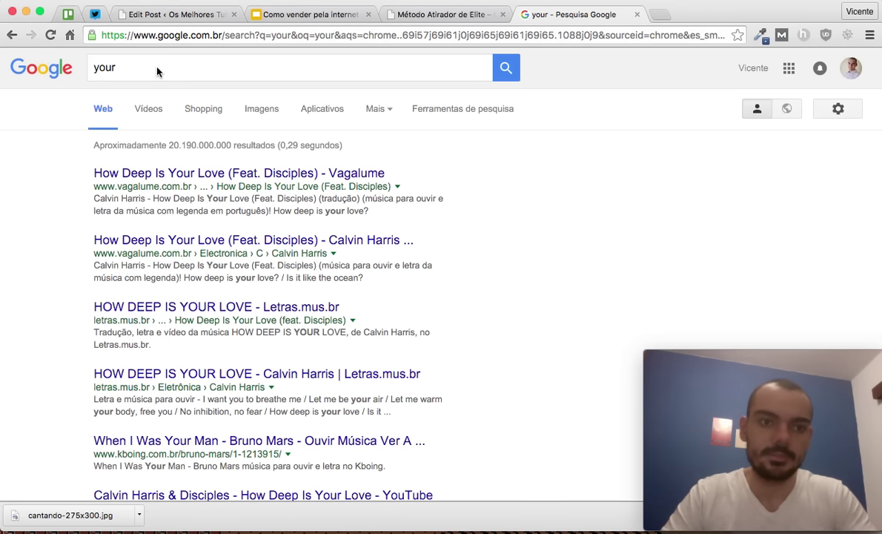
# Load youtube.com in the browser tab that holds the Google search results
pyautogui.click(185, 39)
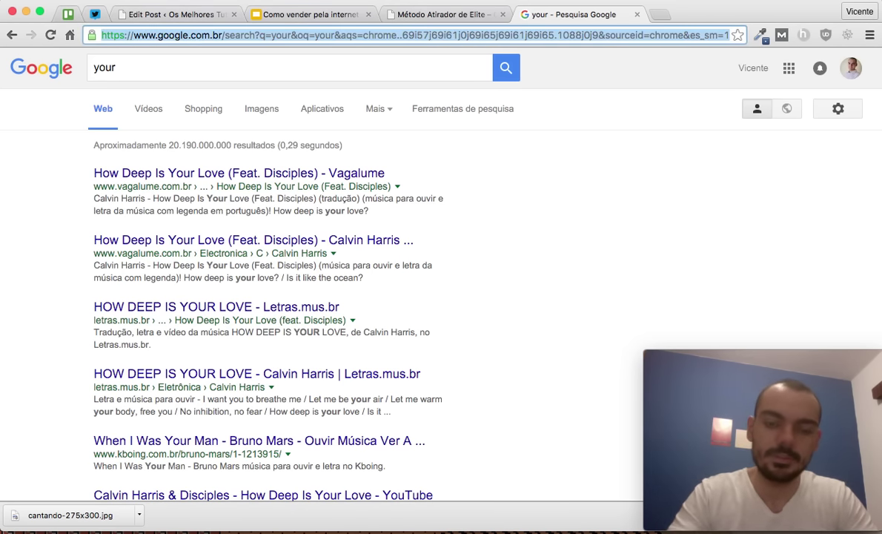
pyautogui.write('youtube.com')
pyautogui.press('Return')
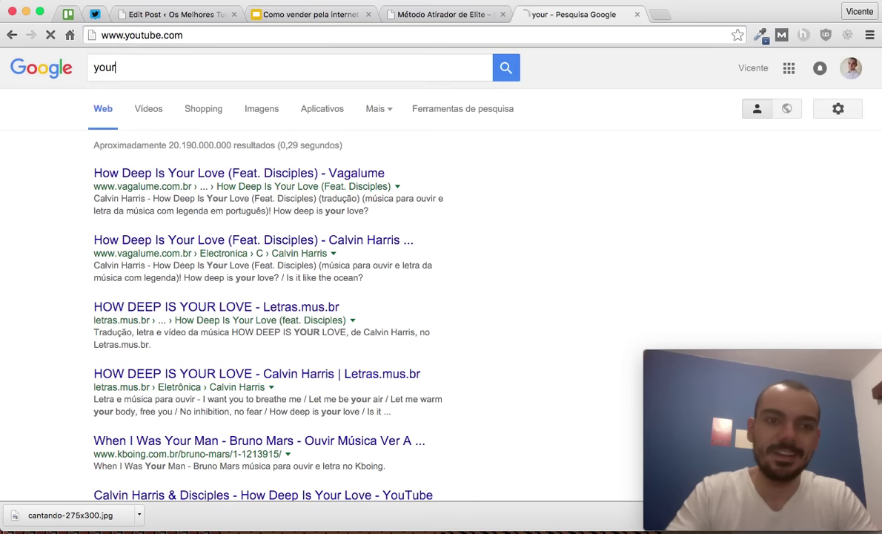
pyautogui.click(134, 13)
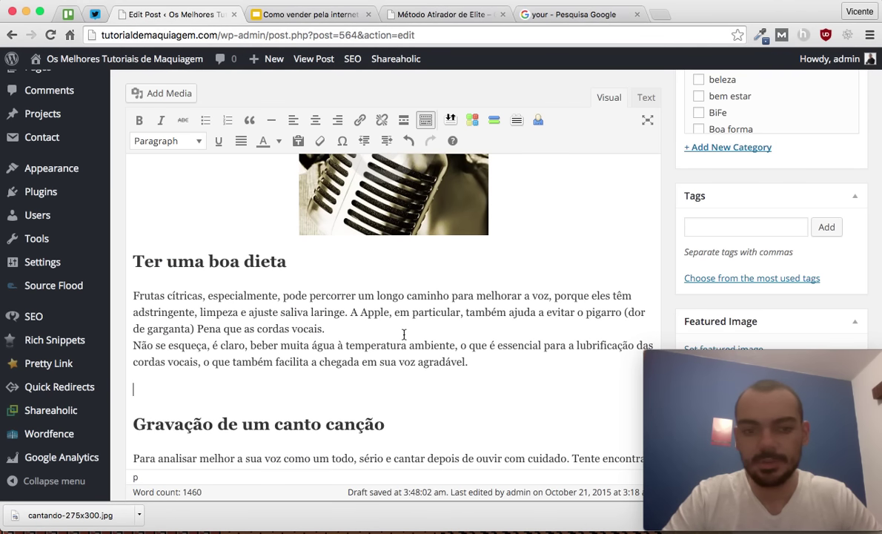
pyautogui.scroll(-2, 404, 334)
pyautogui.click(589, 16)
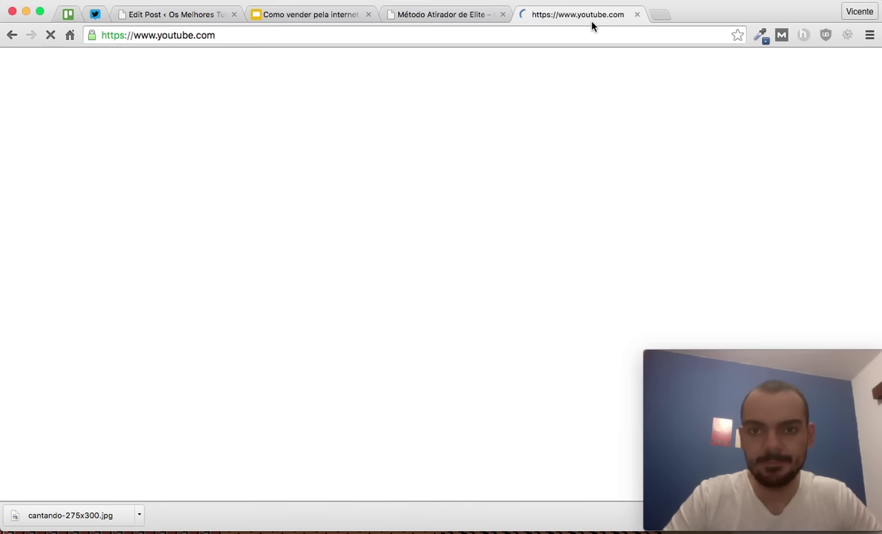
# Copy the YouTube address and paste it into the post's empty paragraph below the "Ter uma boa dieta" text
pyautogui.click(559, 40)
pyautogui.hotkey('ctrl', 'c')
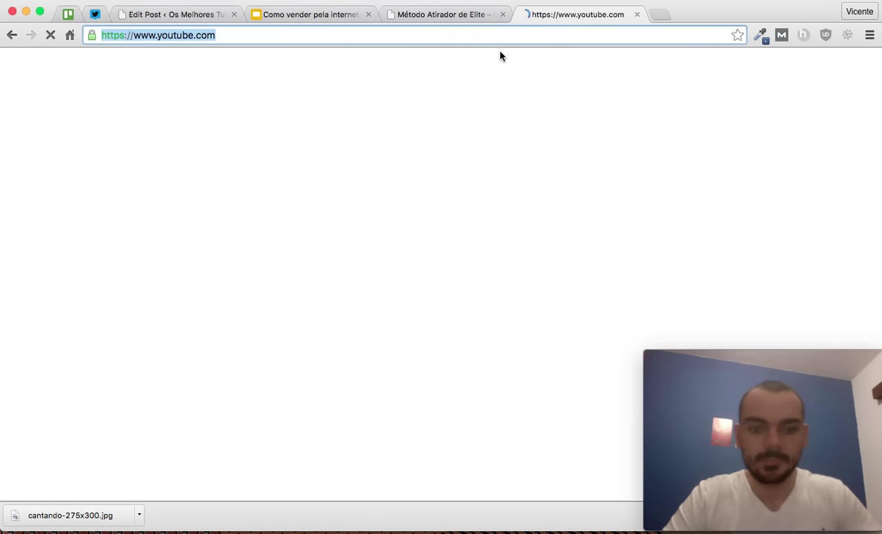
pyautogui.click(171, 14)
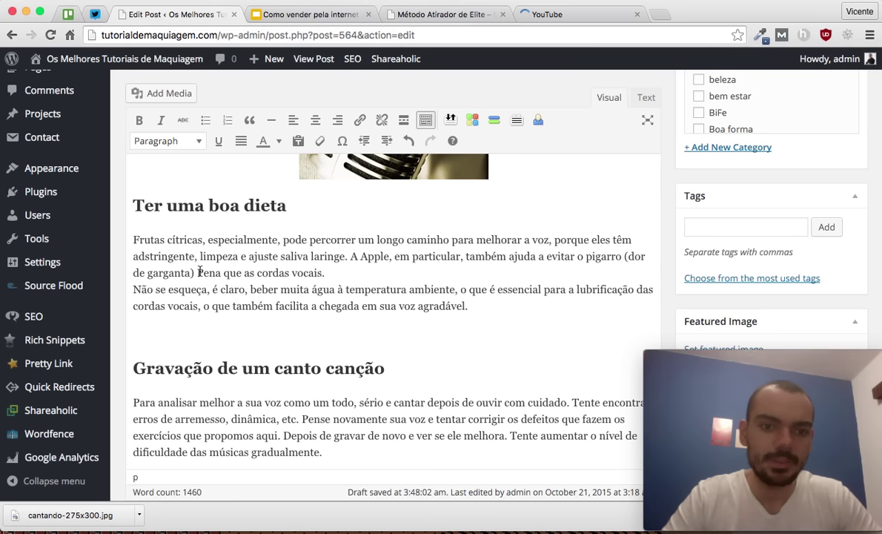
pyautogui.click(277, 332)
pyautogui.hotkey('ctrl', 'v')
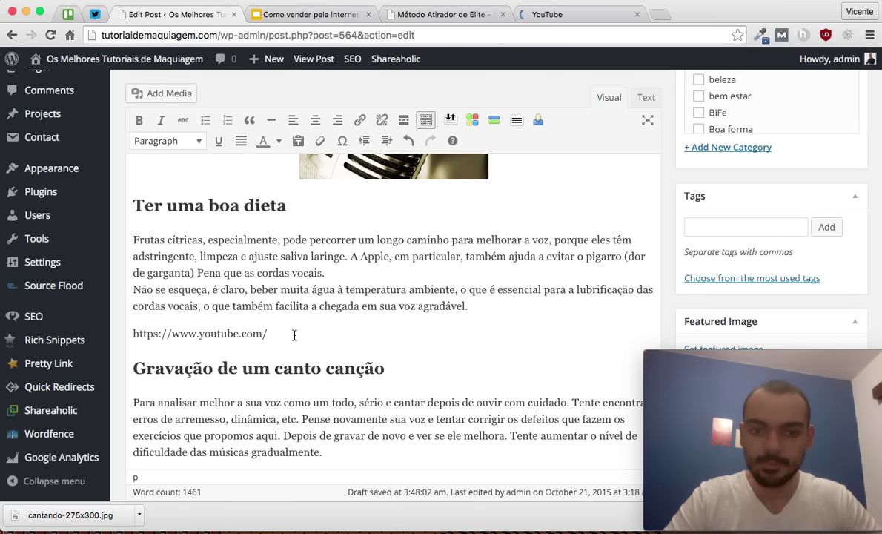
# Review the remaining post text from "Gravação de um canto canção" through the six numbered tips under "Curso de Canto"
pyautogui.scroll(-3, 294, 335)
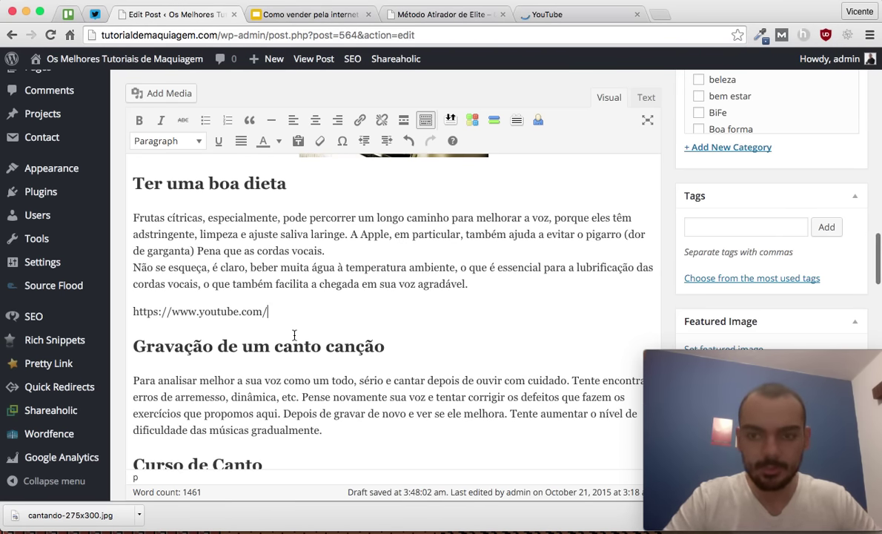
pyautogui.scroll(-2, 326, 318)
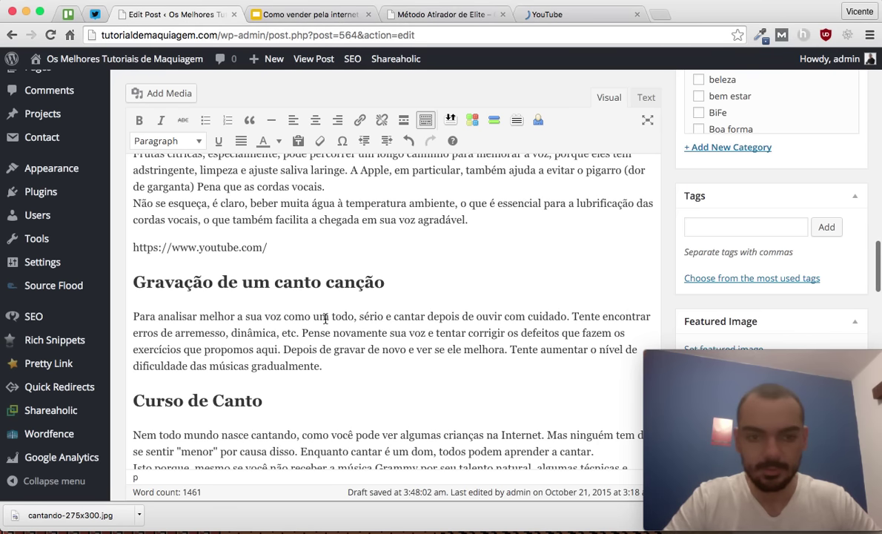
pyautogui.scroll(-4, 325, 319)
pyautogui.scroll(-9, 324, 329)
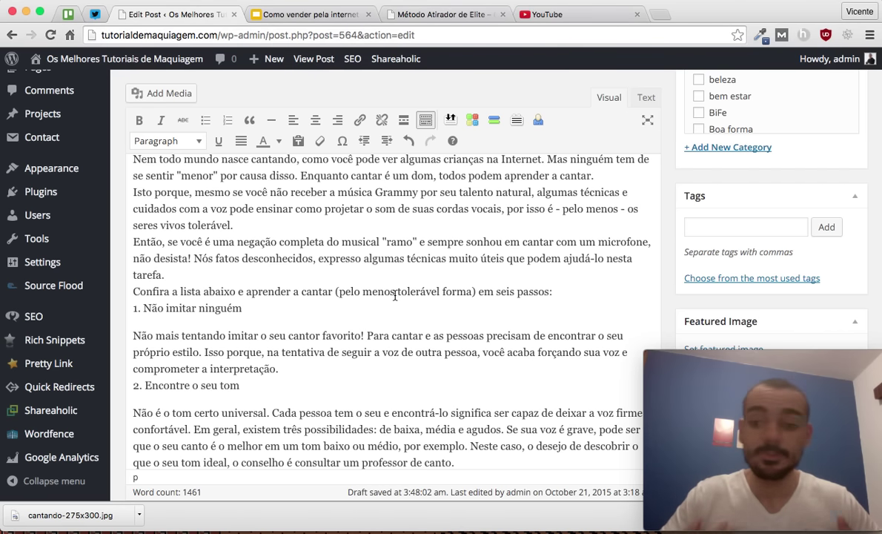
pyautogui.scroll(3, 393, 293)
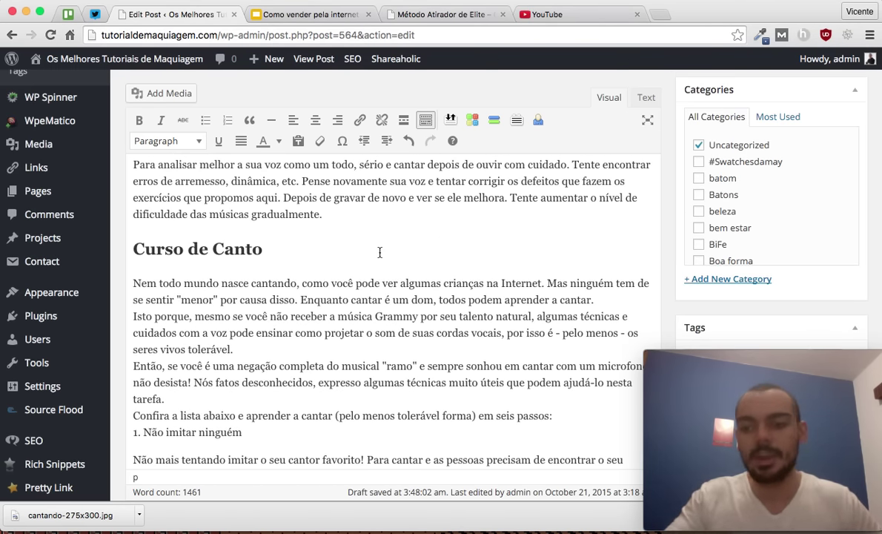
pyautogui.scroll(-4, 379, 253)
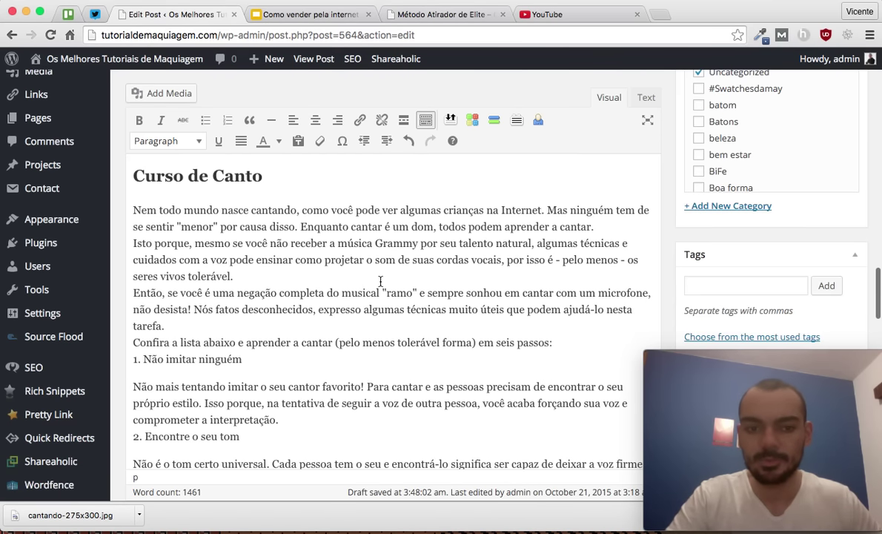
pyautogui.scroll(-1, 380, 281)
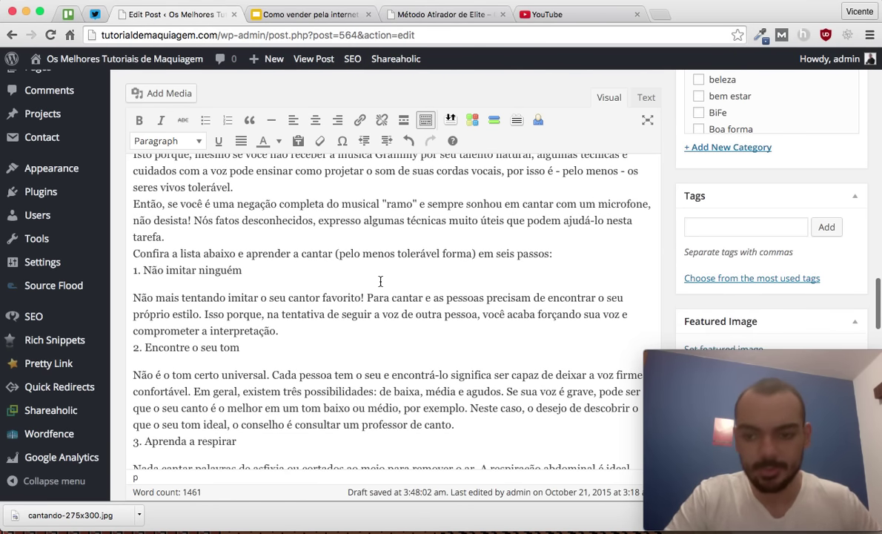
pyautogui.scroll(-1, 380, 281)
pyautogui.click(350, 312)
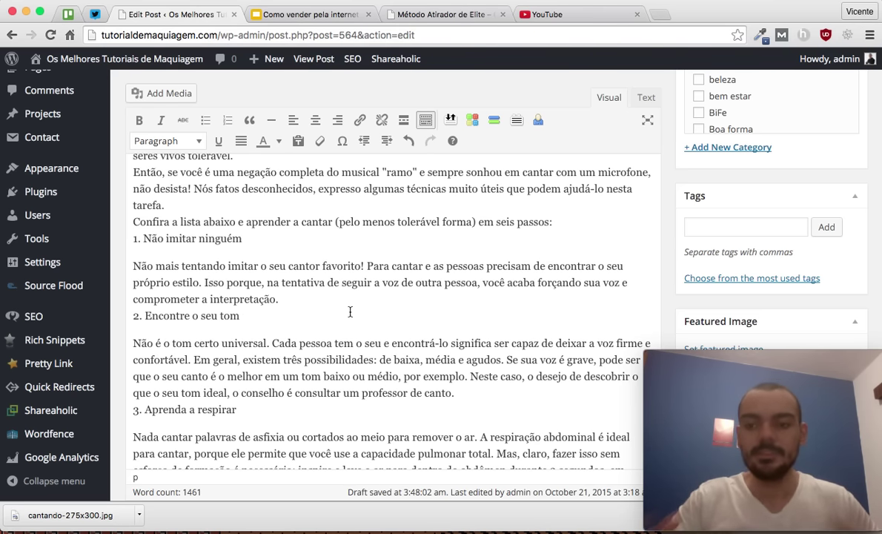
pyautogui.scroll(-3, 350, 311)
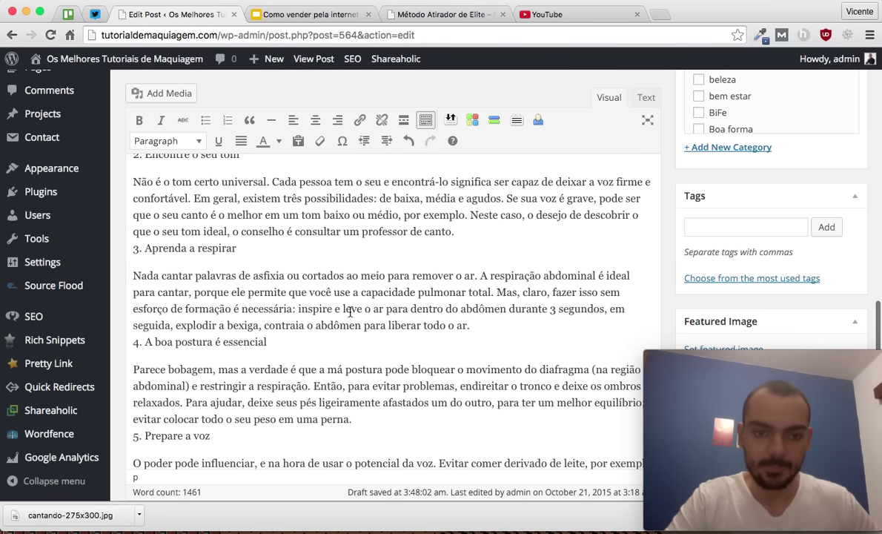
pyautogui.scroll(-4, 350, 312)
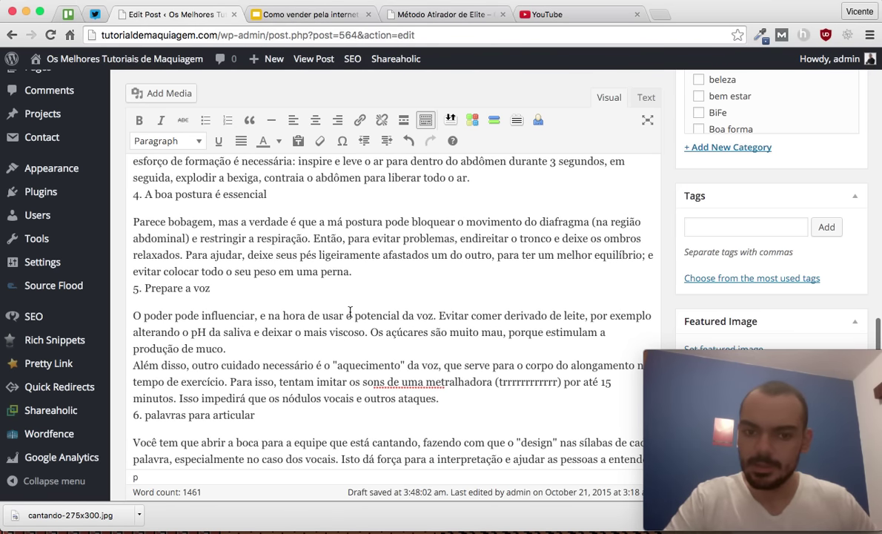
pyautogui.scroll(-1, 350, 311)
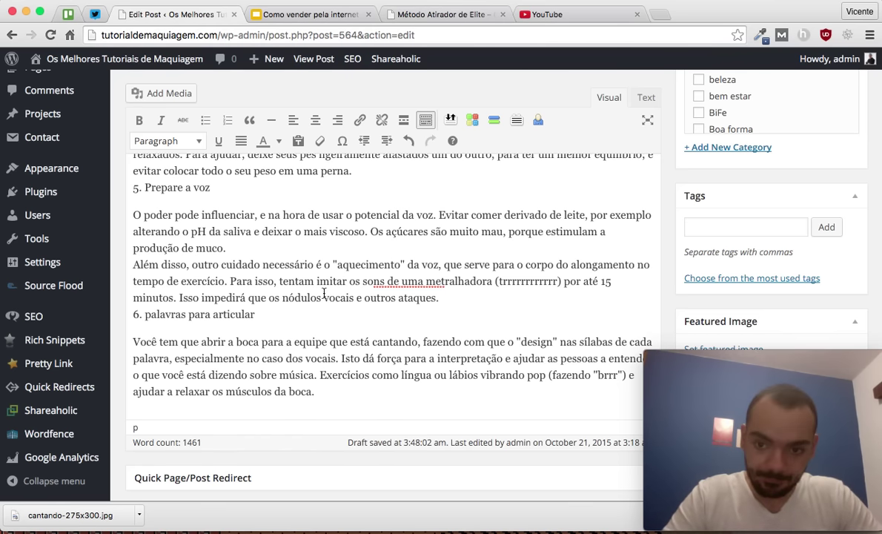
# Make the phrase "potencial da voz" bold in the paragraph below "5. Prepare a voz"
pyautogui.click(355, 215)
pyautogui.moveTo(356, 215); pyautogui.dragTo(430, 215)
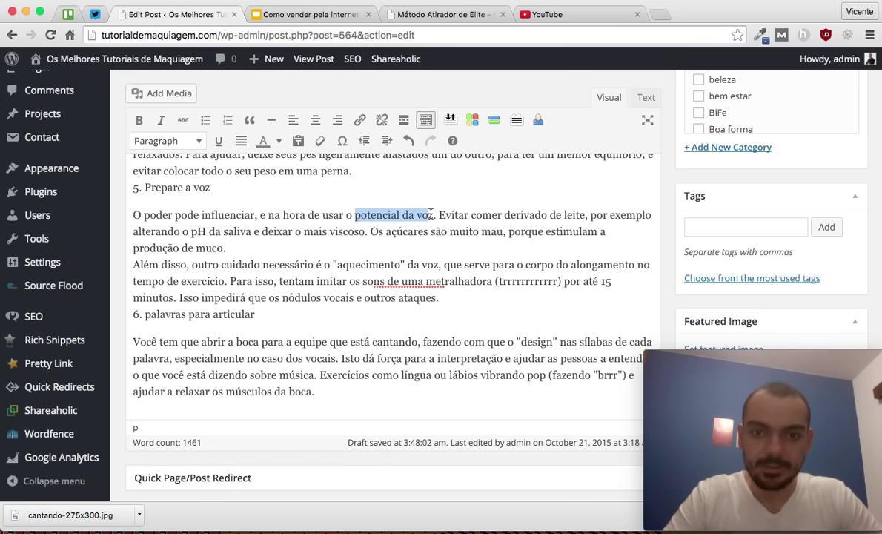
pyautogui.click(139, 120)
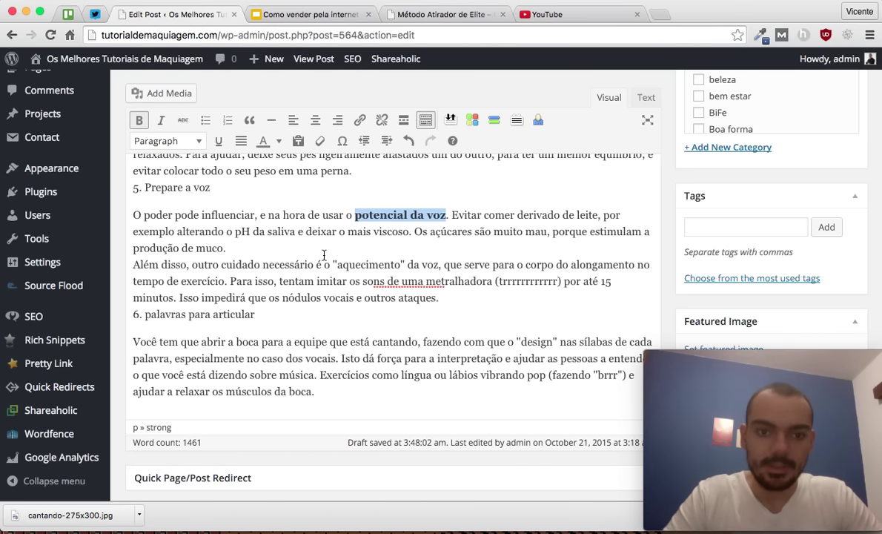
pyautogui.click(396, 209)
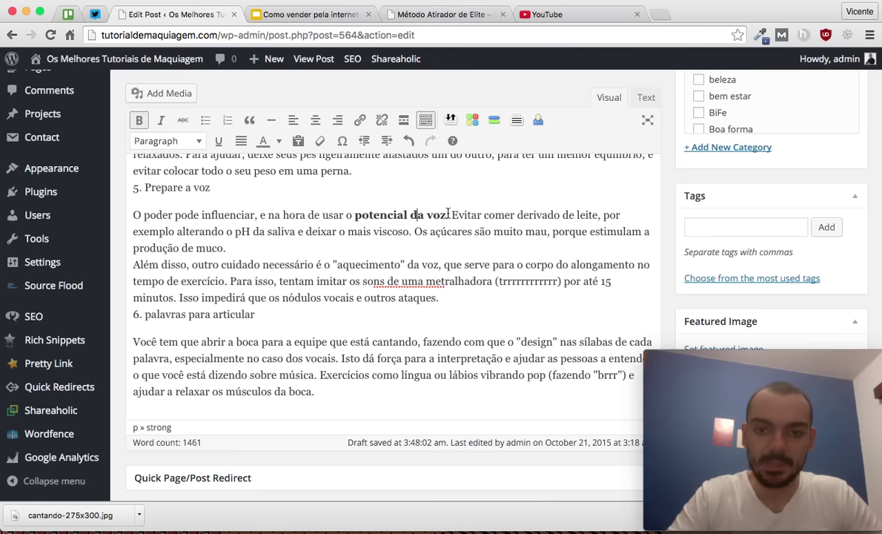
pyautogui.moveTo(446, 214); pyautogui.dragTo(355, 215)
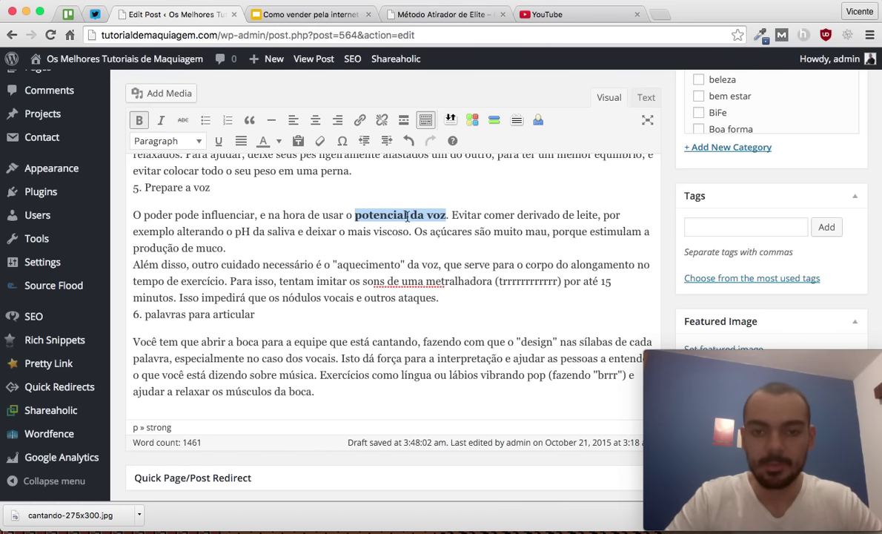
pyautogui.click(444, 214)
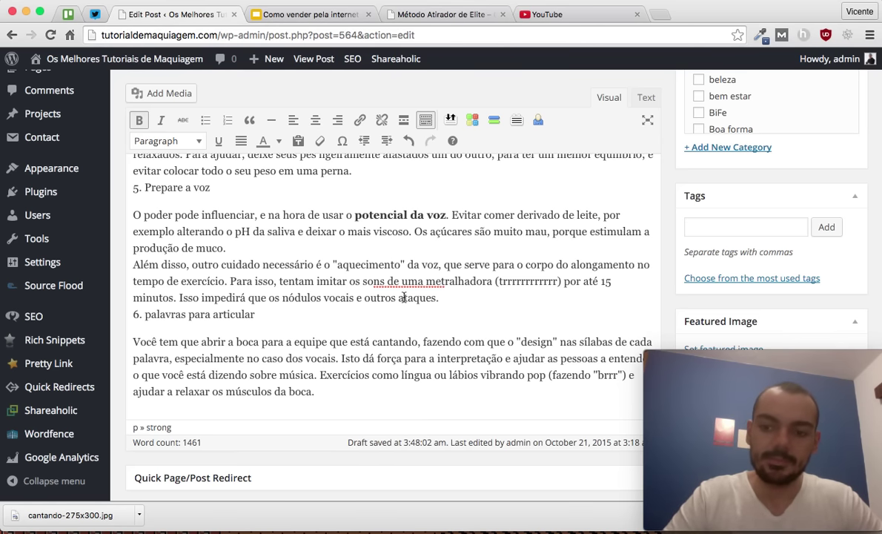
# Return to the beginning of the post and request its published page
pyautogui.scroll(-3, 404, 297)
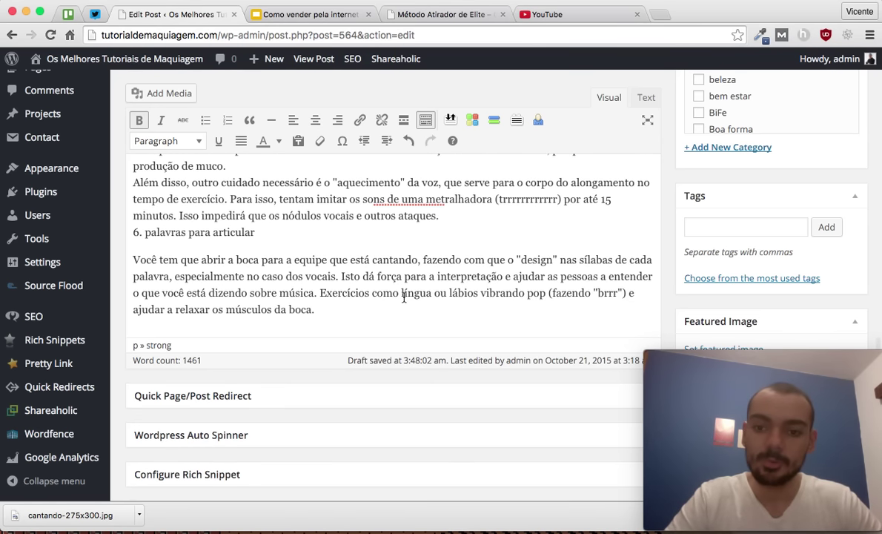
pyautogui.scroll(5, 404, 298)
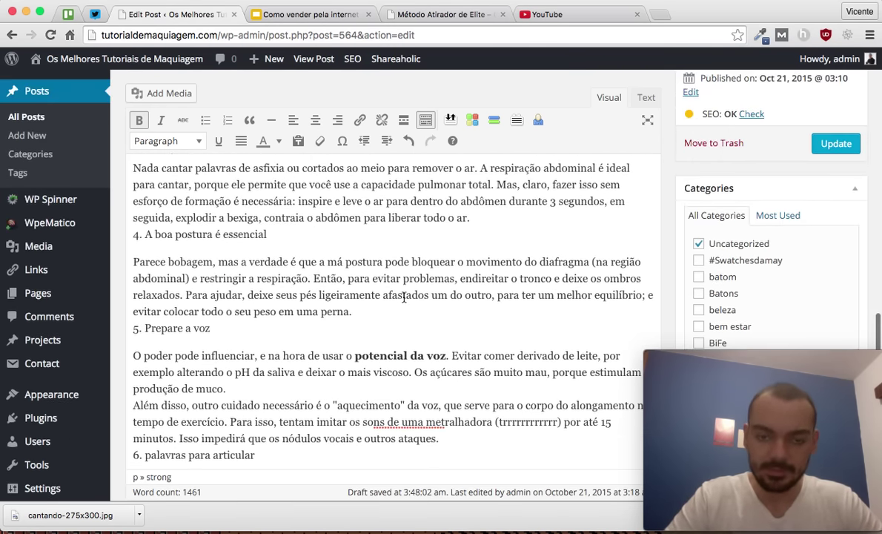
pyautogui.scroll(10, 404, 297)
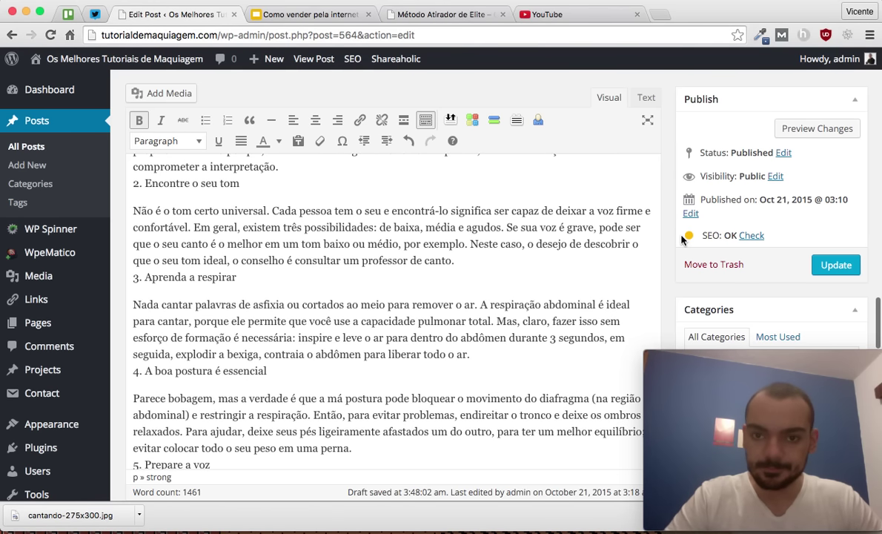
pyautogui.scroll(10, 591, 269)
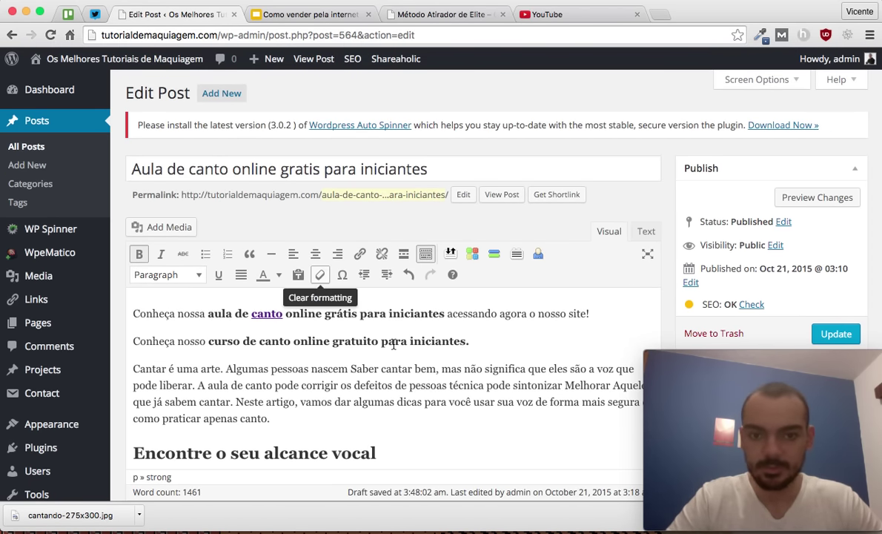
pyautogui.click(511, 351)
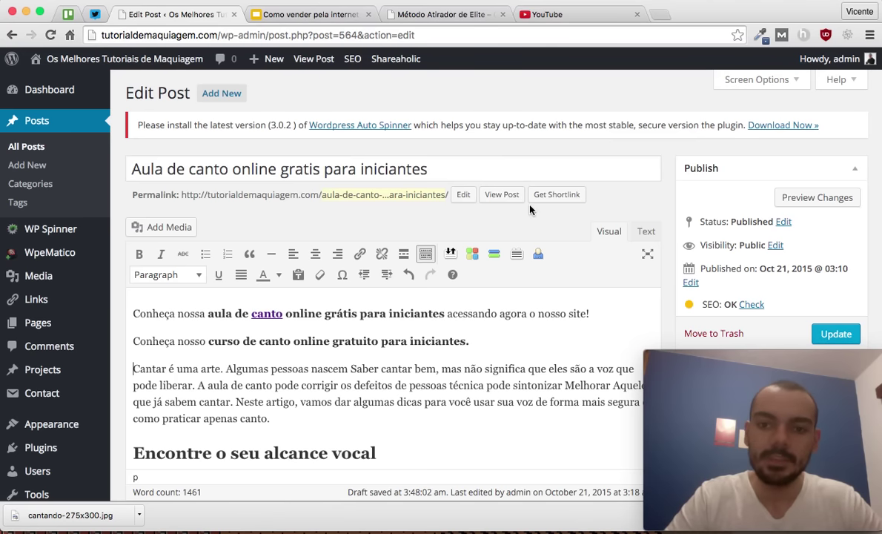
pyautogui.click(501, 194)
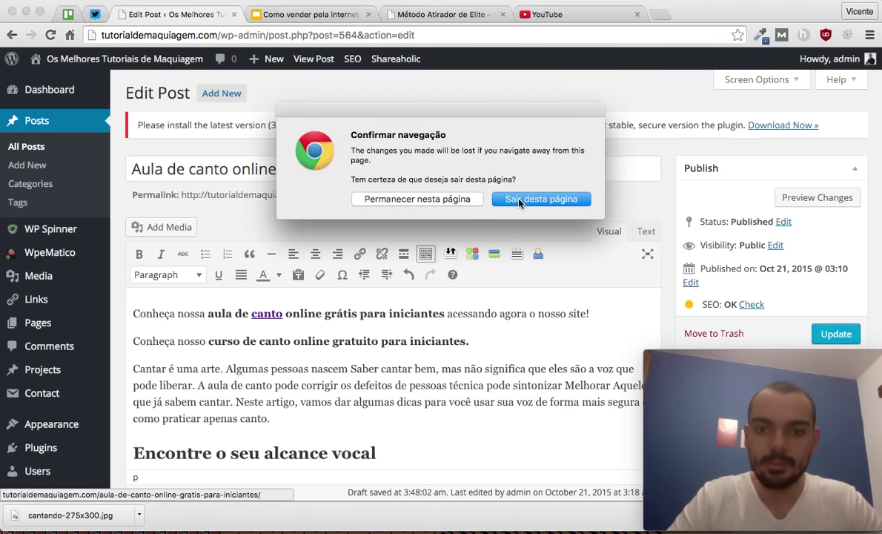